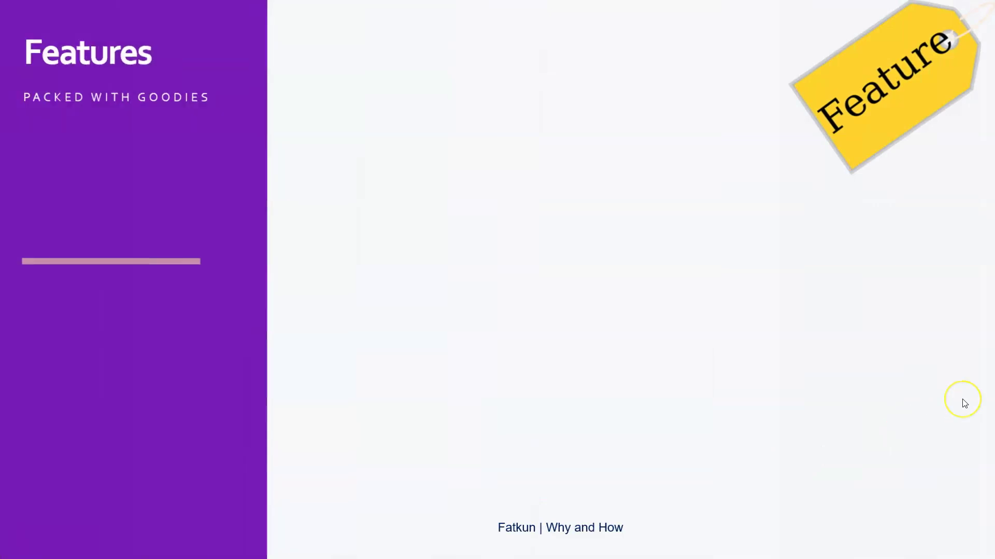
pyautogui.click(868, 396)
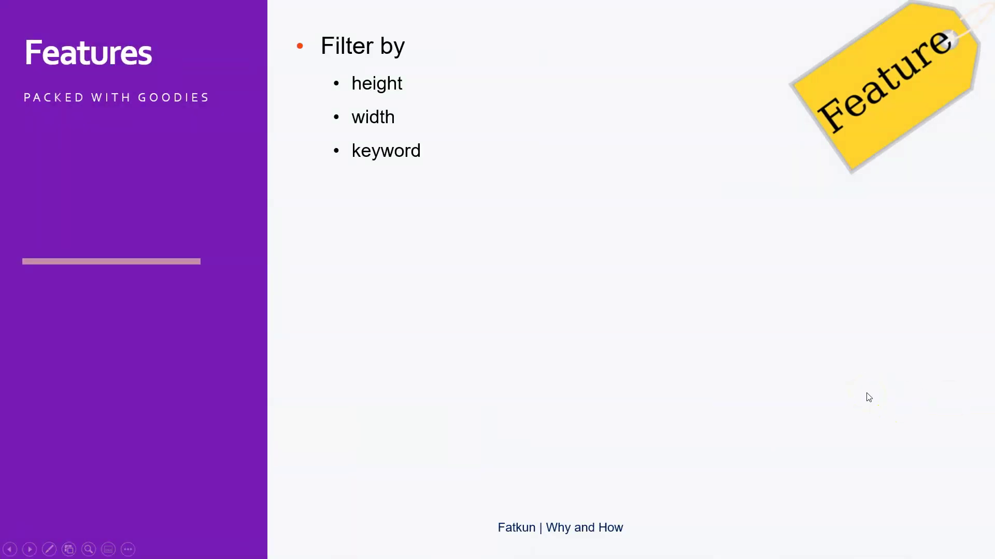
pyautogui.click(863, 395)
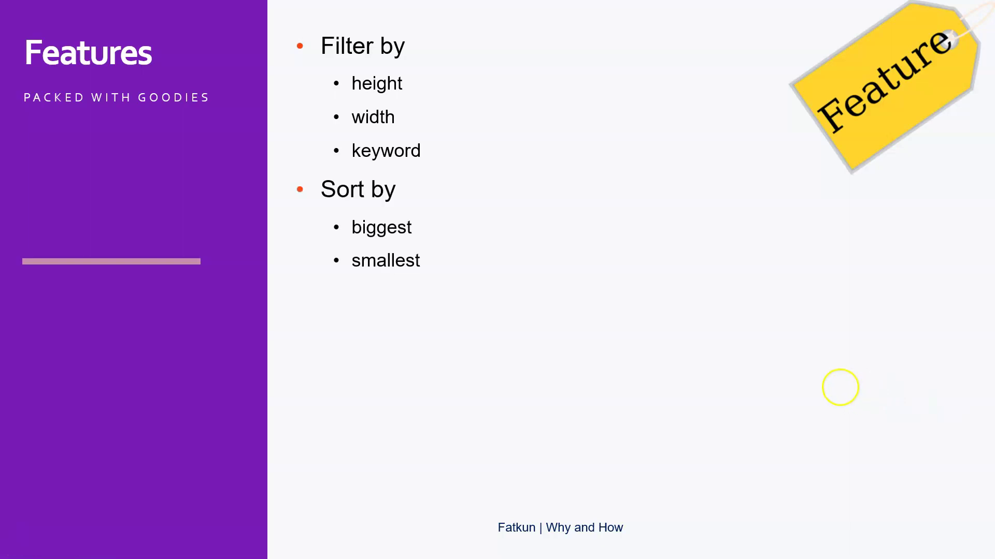
pyautogui.click(840, 387)
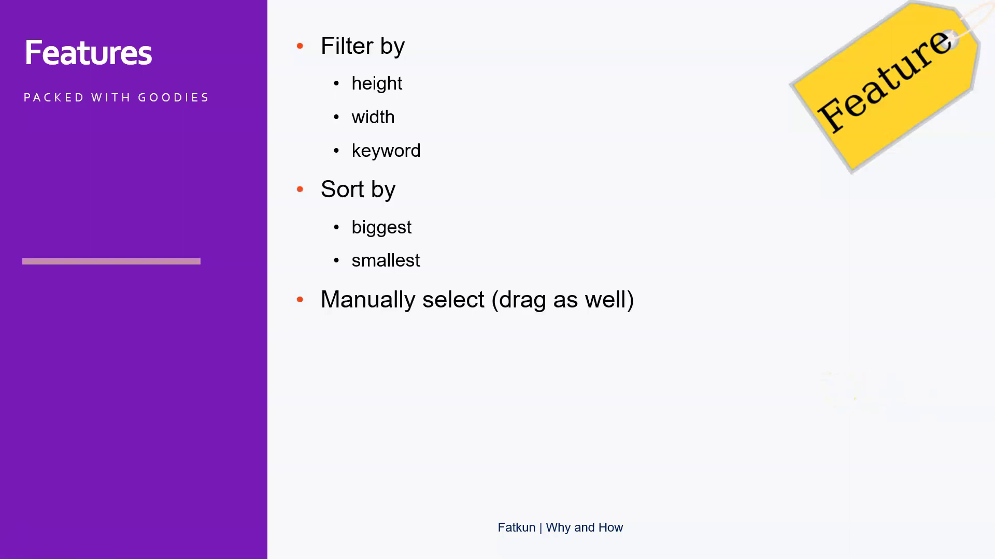
pyautogui.click(750, 400)
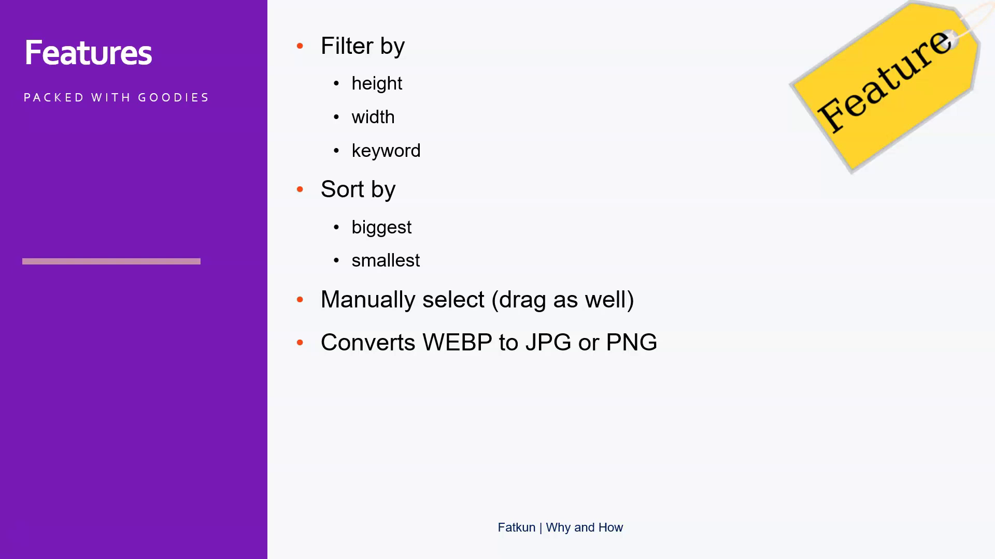
pyautogui.click(848, 466)
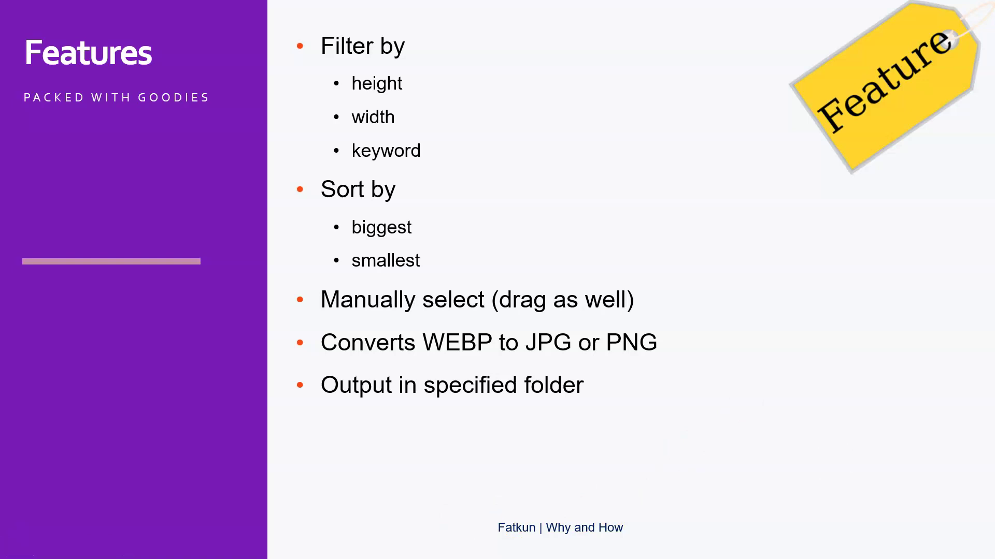
pyautogui.click(778, 470)
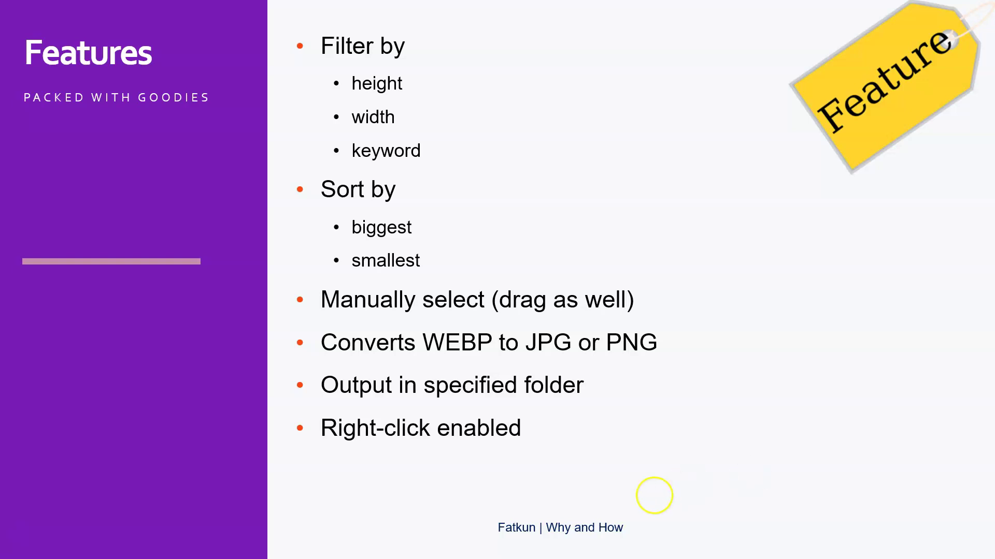
pyautogui.click(738, 421)
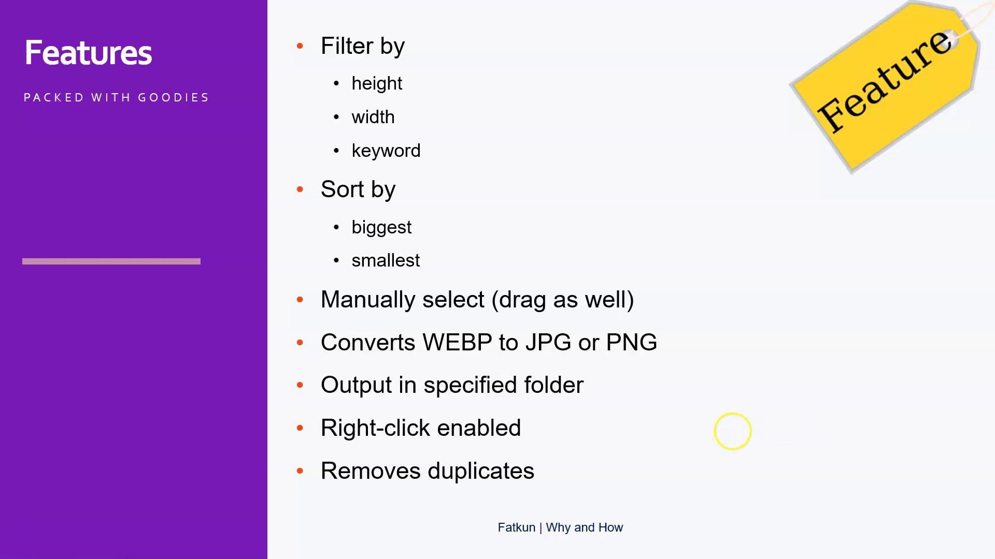
pyautogui.click(732, 431)
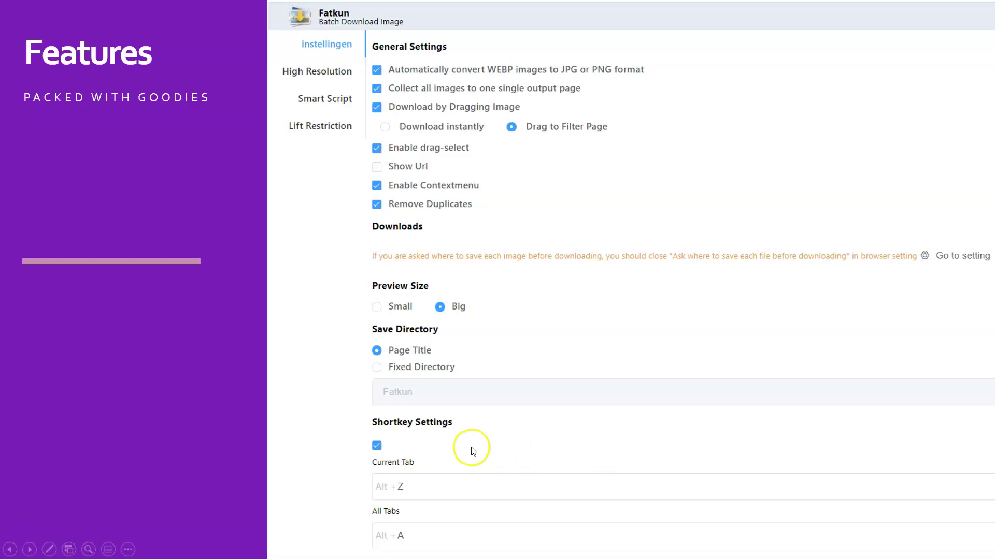
pyautogui.click(214, 455)
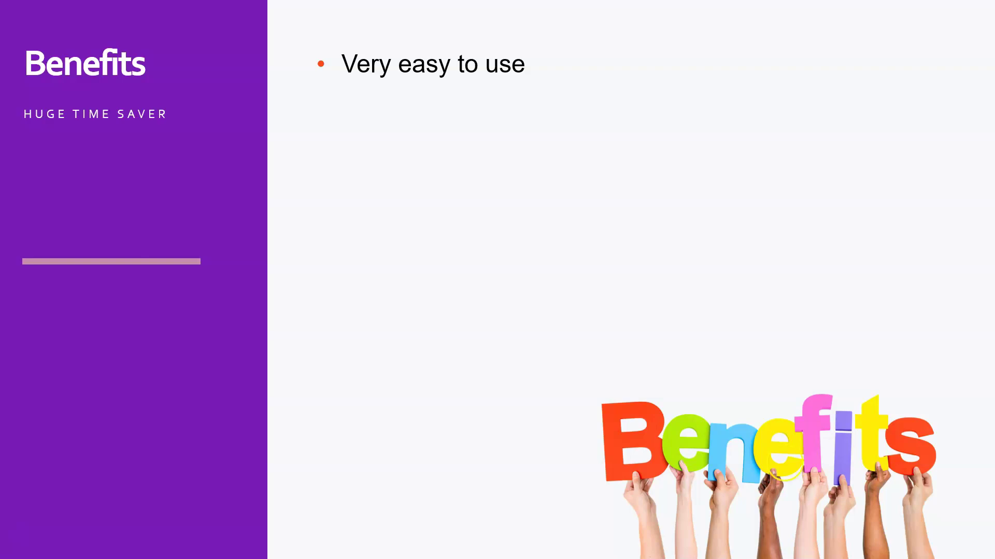
pyautogui.click(992, 513)
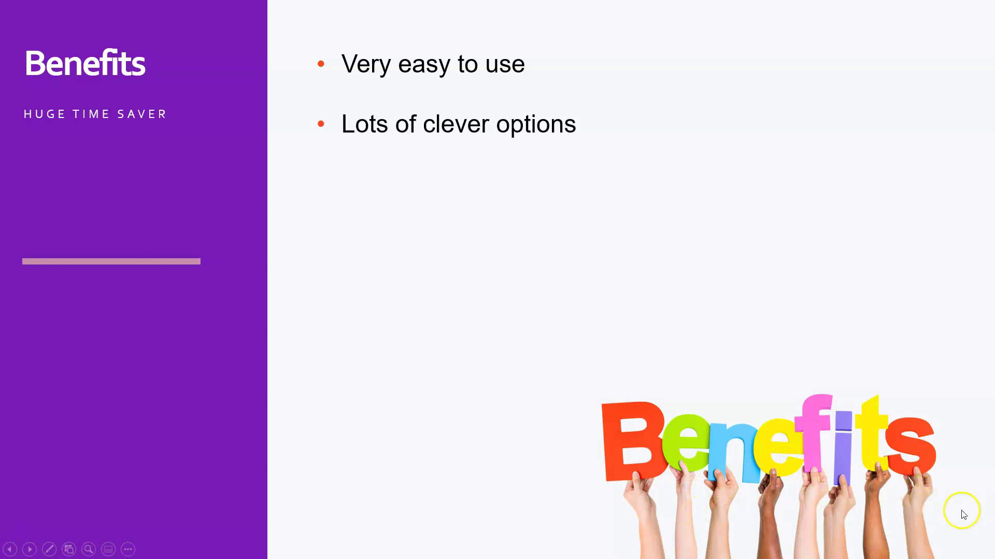
pyautogui.click(864, 474)
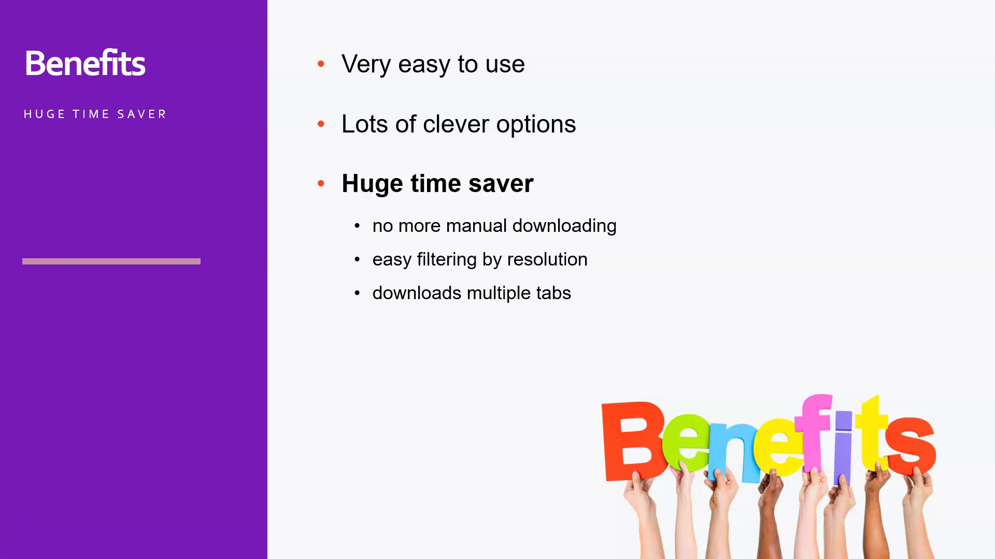
pyautogui.click(732, 472)
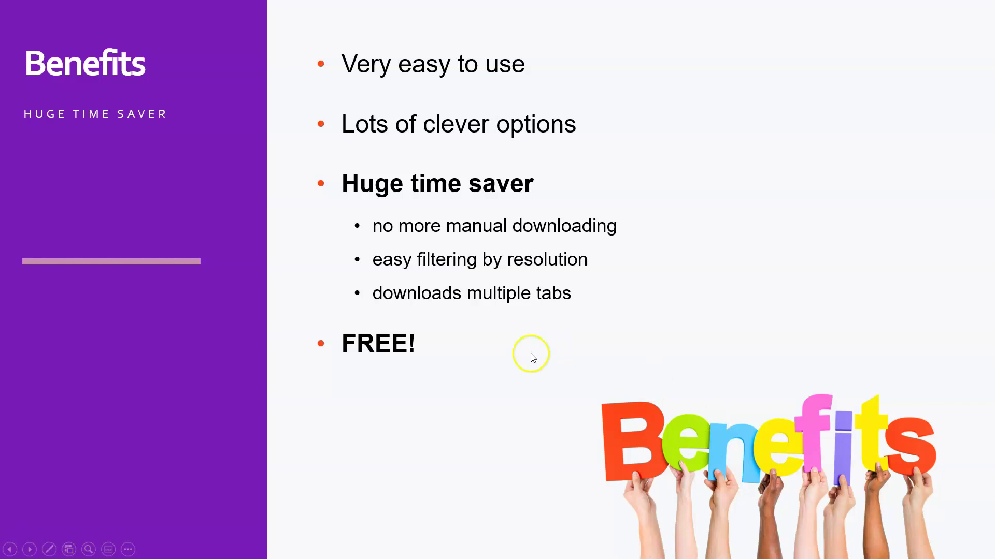
pyautogui.click(860, 433)
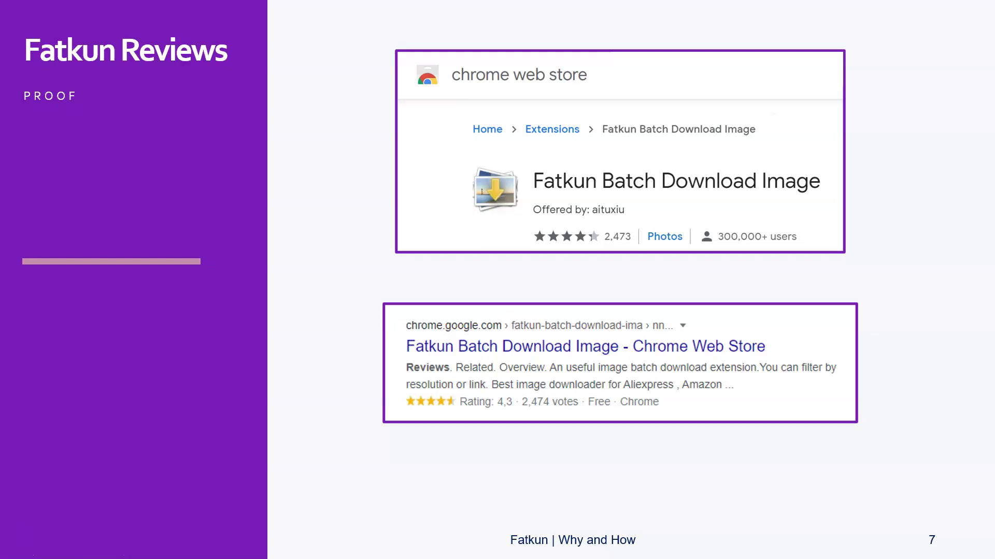
pyautogui.click(925, 403)
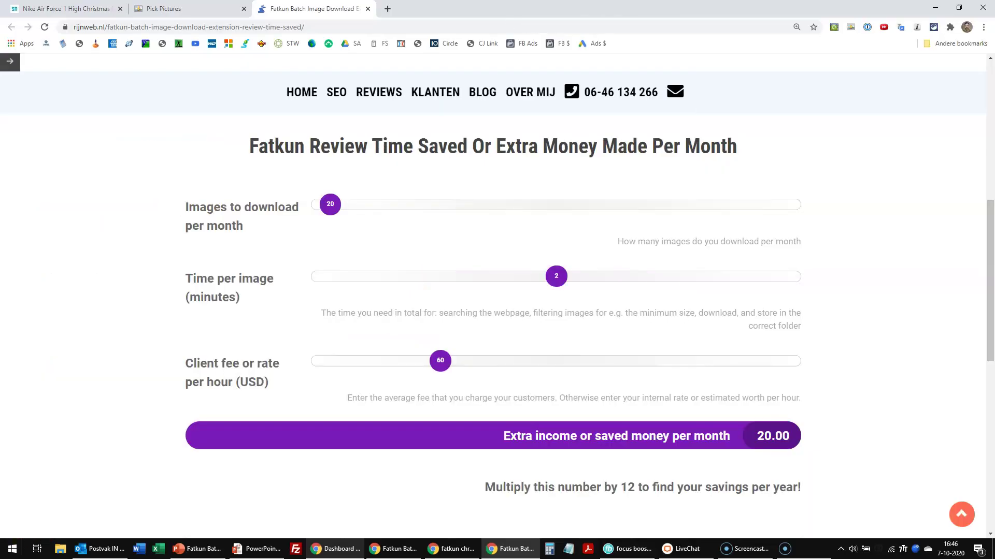
# Step: Show the savings calculator page in full screen and highlight its heading and the explanation under Time per image
pyautogui.press('F11')
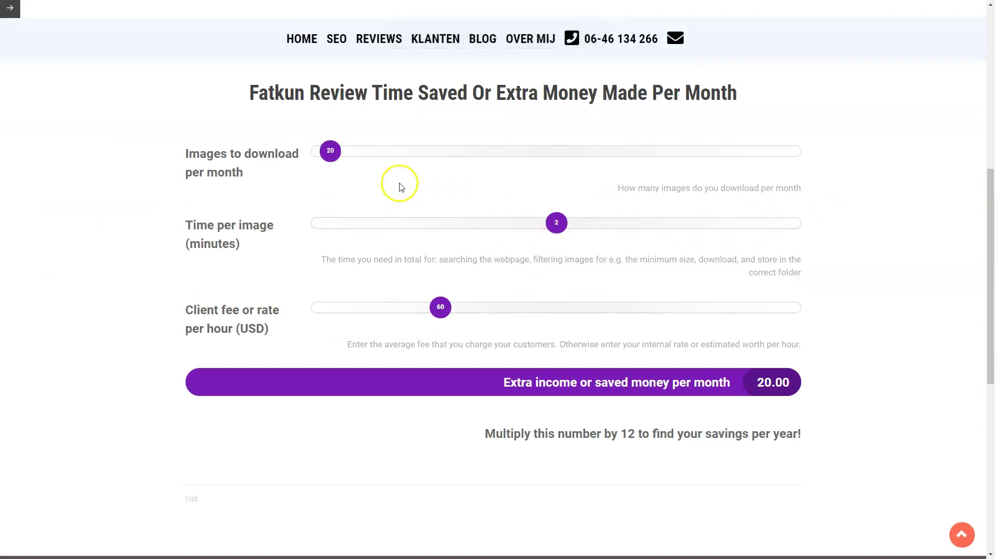
pyautogui.moveTo(741, 95); pyautogui.dragTo(254, 98)
pyautogui.click(797, 138)
pyautogui.moveTo(807, 273); pyautogui.dragTo(324, 253)
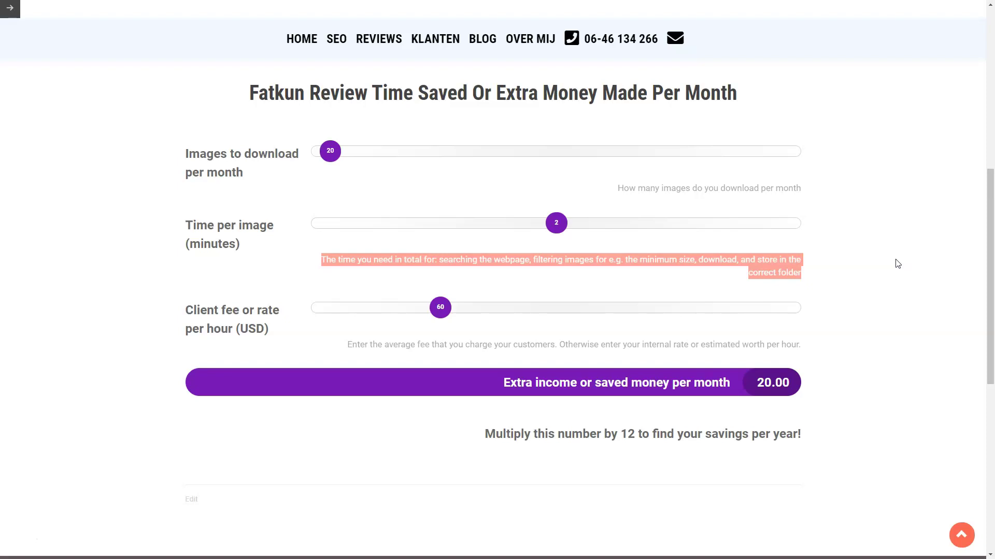
pyautogui.click(897, 263)
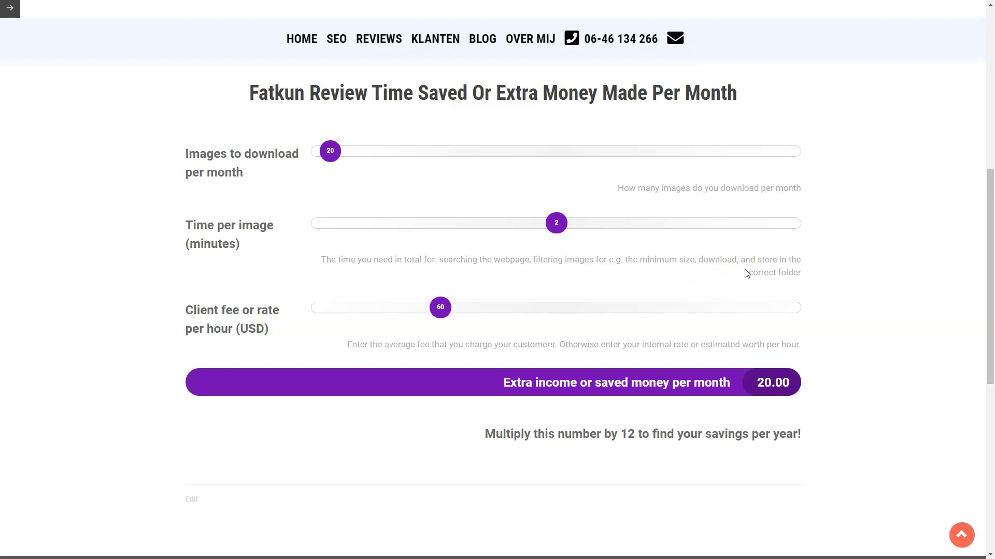
# Step: Set the time per image to 1 minute and the client rate to 30 USD per hour in the savings calculator
pyautogui.click(542, 222)
pyautogui.moveTo(543, 223); pyautogui.dragTo(313, 222)
pyautogui.click(861, 235)
pyautogui.moveTo(437, 308); pyautogui.dragTo(366, 315)
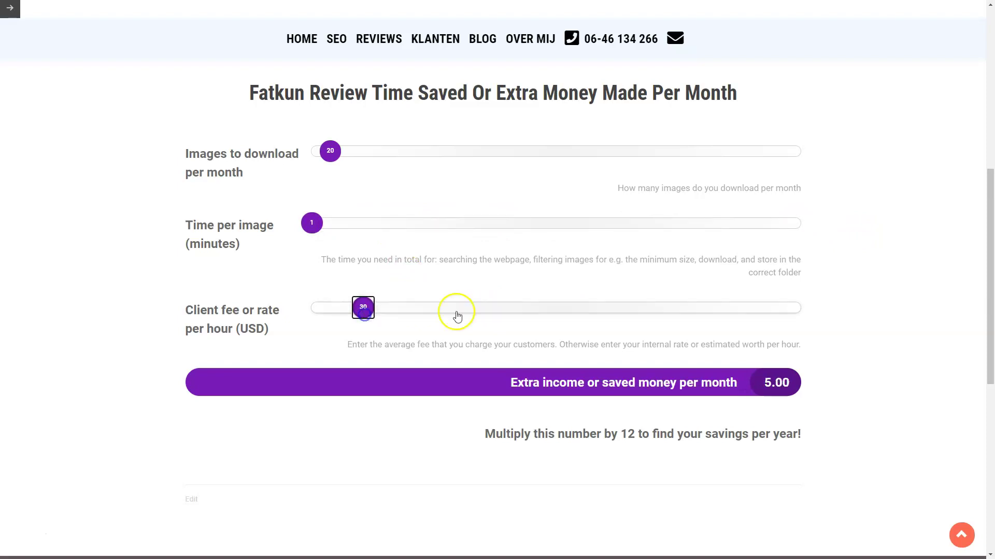
pyautogui.click(883, 298)
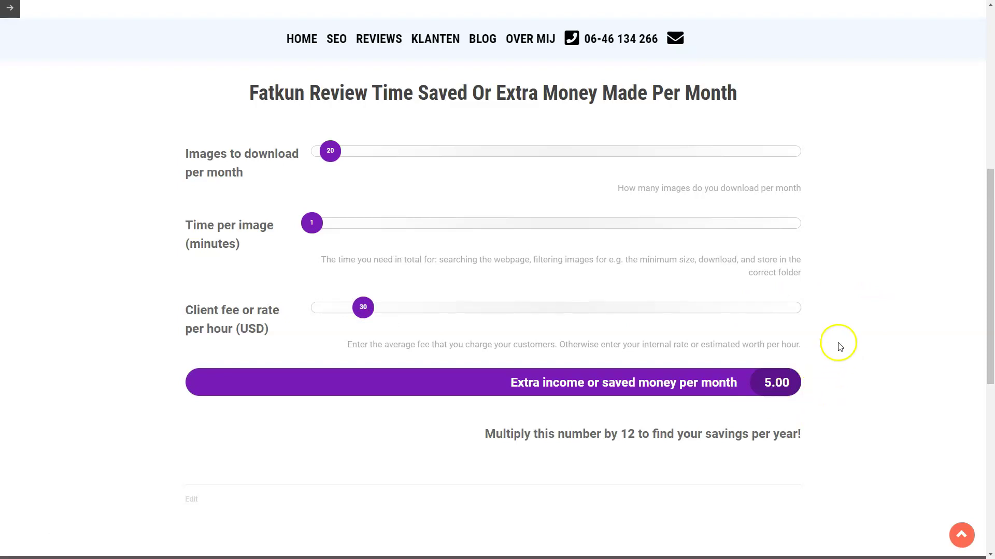
# Step: Set the calculator to 2 minutes per image, 400 images per month and a rate of 60 USD per hour
pyautogui.moveTo(317, 224); pyautogui.dragTo(515, 224)
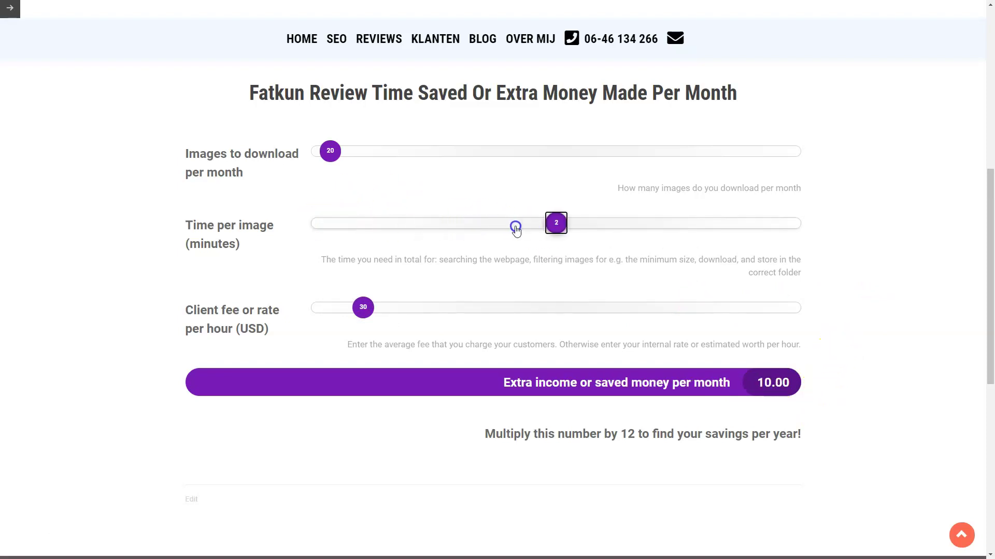
pyautogui.moveTo(328, 153); pyautogui.dragTo(833, 177)
pyautogui.click(864, 214)
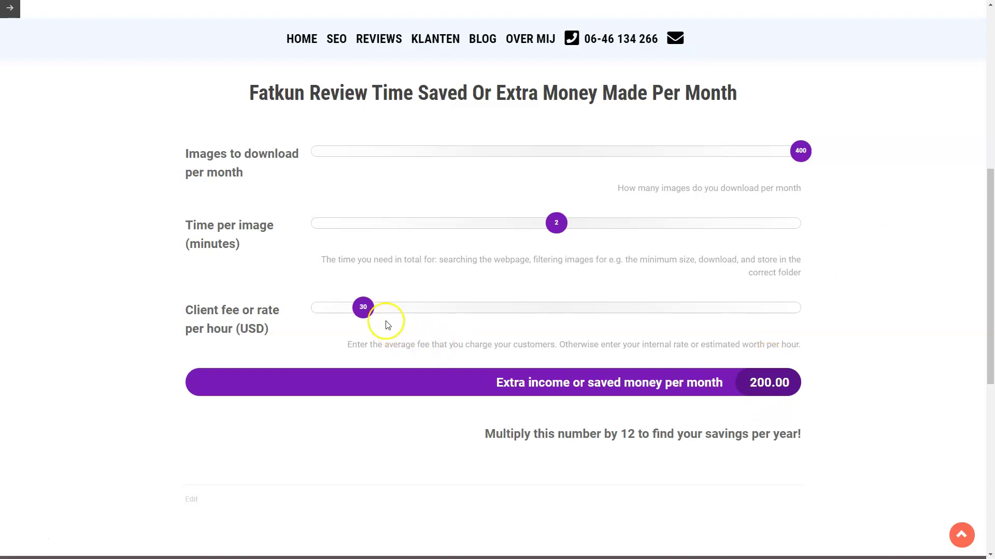
pyautogui.moveTo(366, 311); pyautogui.dragTo(444, 311)
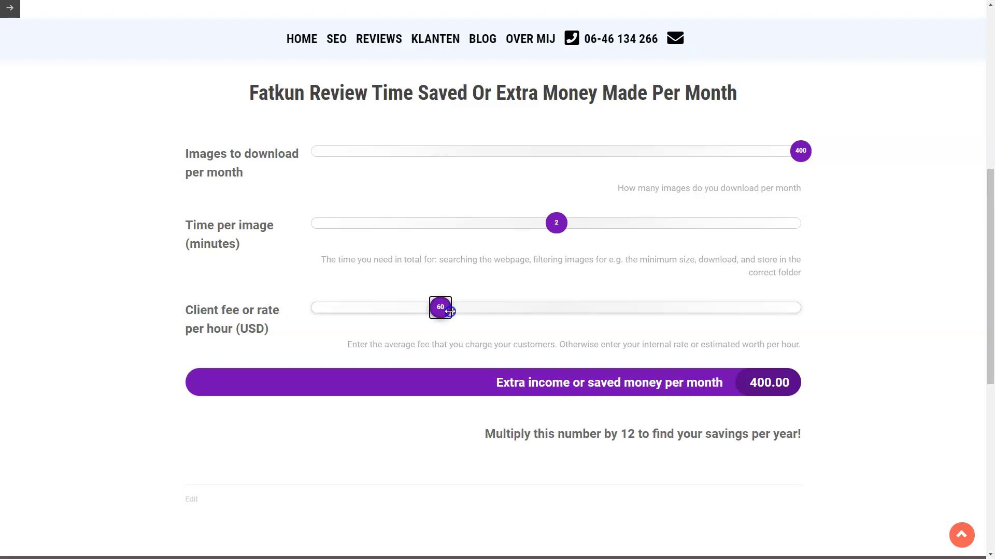
pyautogui.click(876, 330)
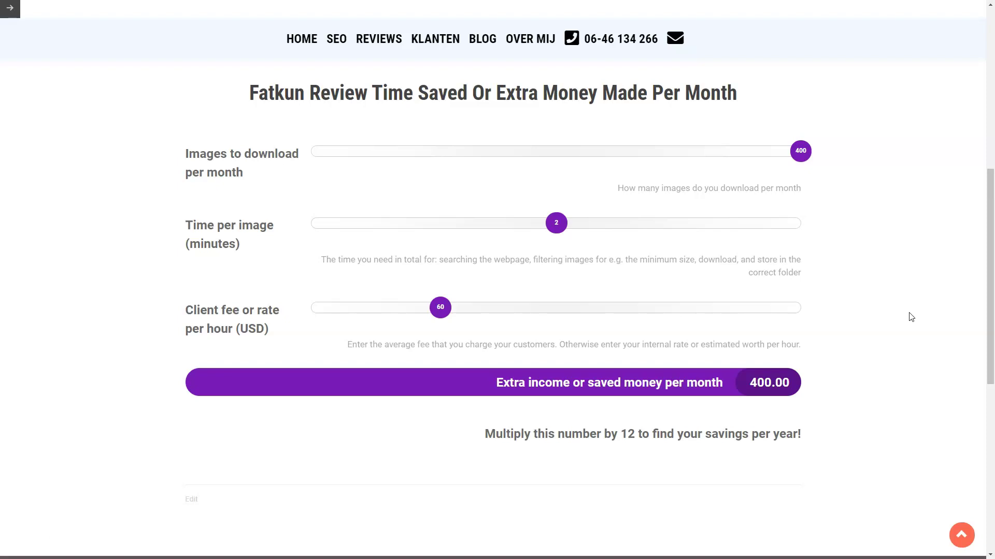
# Step: Set the calculator to 50 images per month, 120 USD per hour and 1.5 minutes per image, and leave full screen
pyautogui.moveTo(801, 151); pyautogui.dragTo(369, 161)
pyautogui.moveTo(440, 307); pyautogui.dragTo(596, 311)
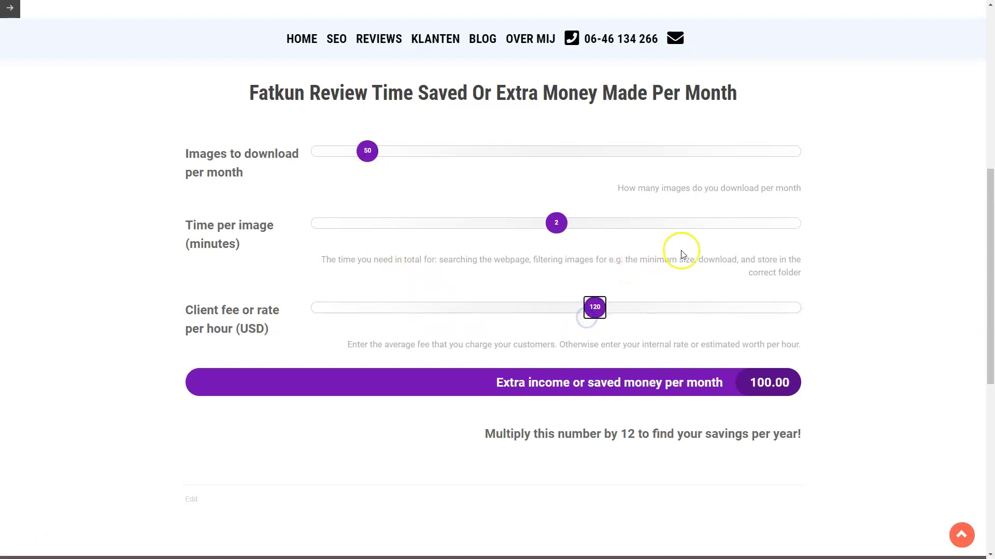
pyautogui.click(497, 228)
pyautogui.moveTo(496, 228); pyautogui.dragTo(482, 224)
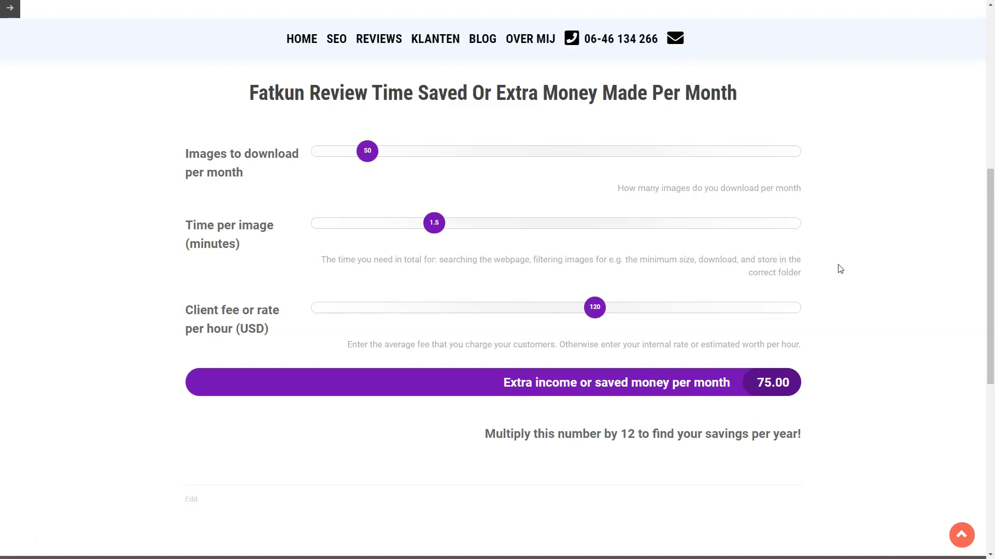
pyautogui.press('F11')
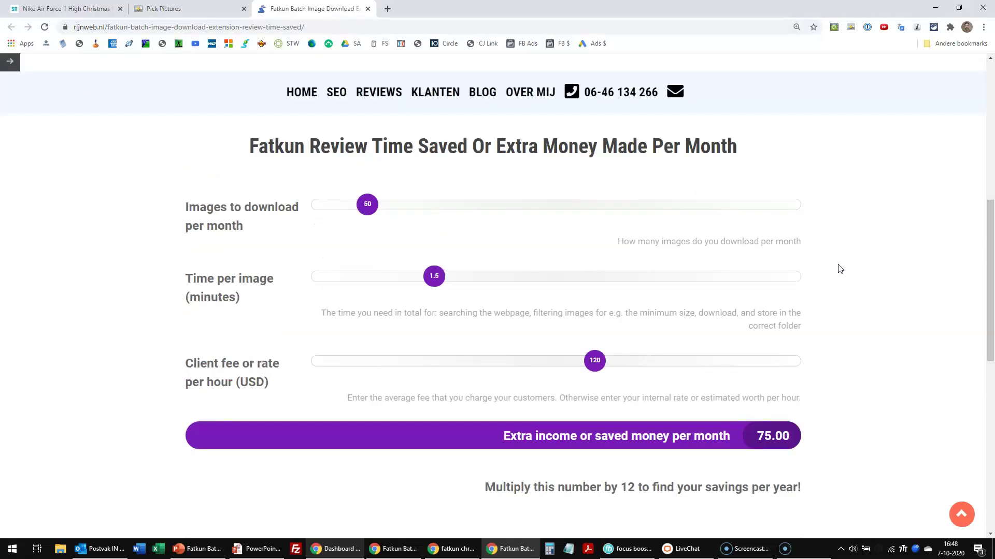
# Step: Switch to the PowerPoint slideshow, show the "Overview of the tool" slide, and return to the Chrome window with the calculator
pyautogui.click(269, 550)
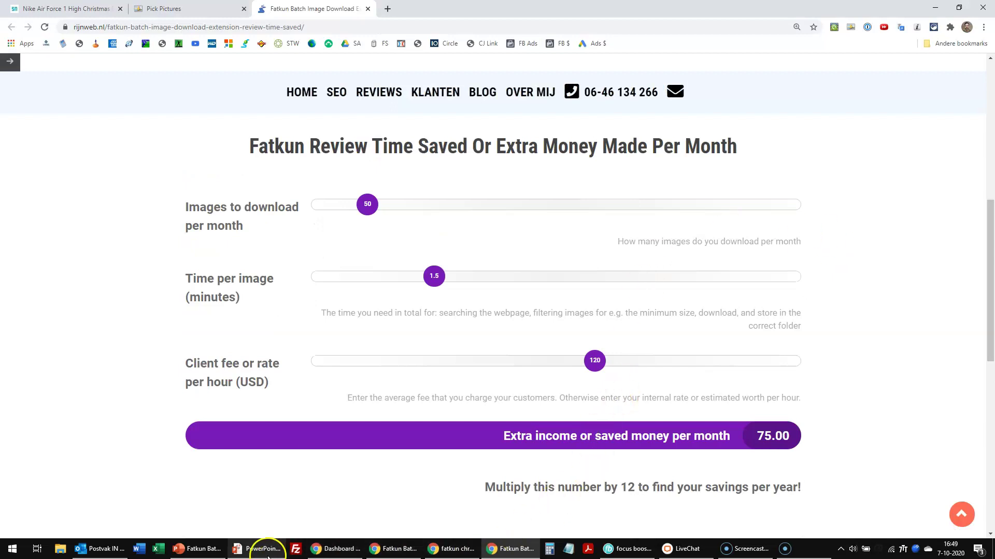
pyautogui.click(88, 399)
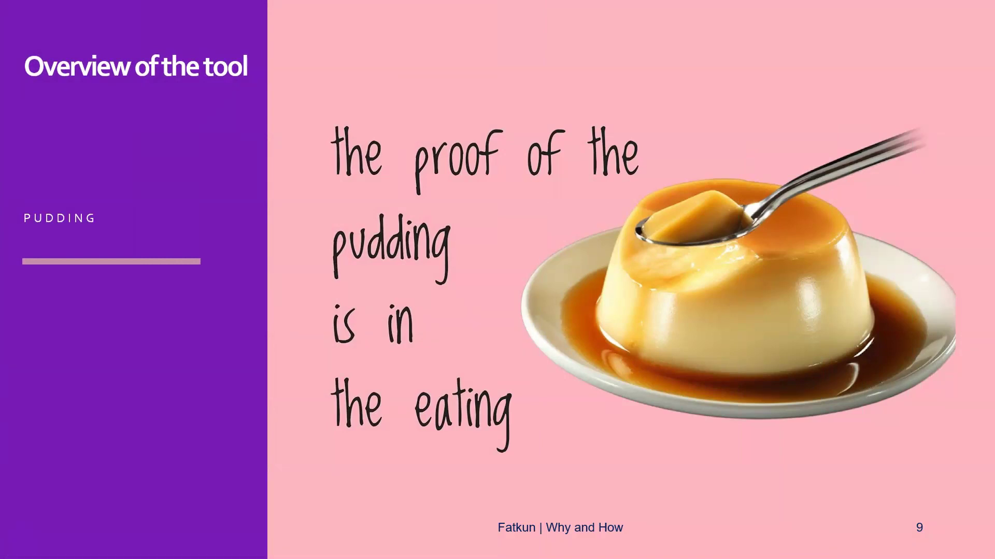
pyautogui.press('super')
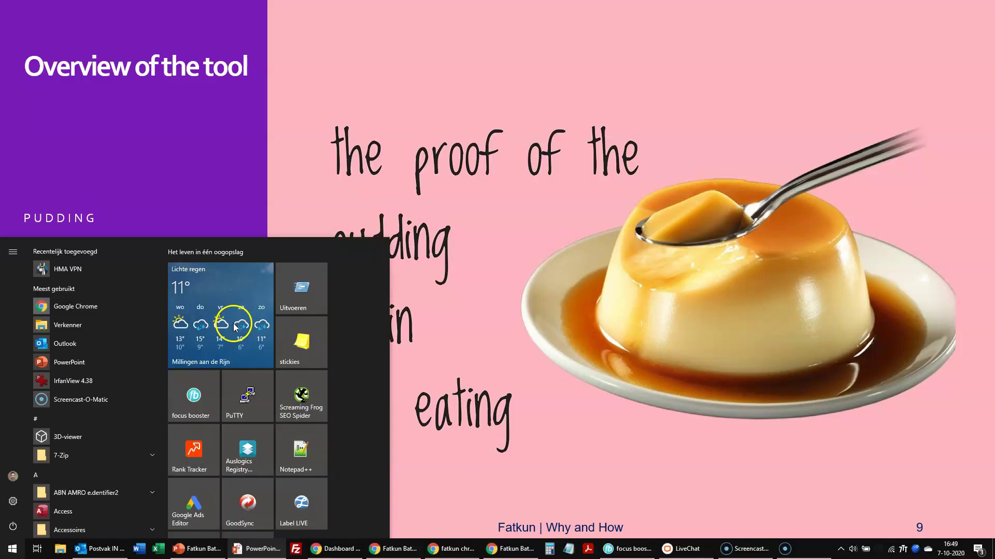
pyautogui.click(510, 550)
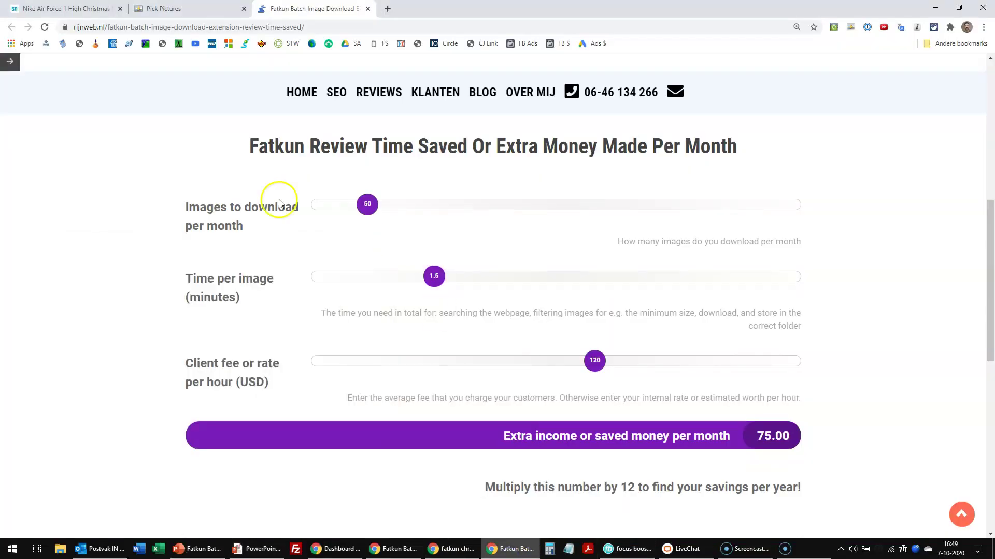
# Step: Reorder the browser tabs to Fatkun calculator, Nike Air Force 1 article and Pick Pictures, and show the Nike article
pyautogui.hotkey('ctrl', '1')
pyautogui.moveTo(67, 9); pyautogui.dragTo(300, 7)
pyautogui.moveTo(75, 9); pyautogui.dragTo(329, 5)
pyautogui.hotkey('ctrl', '2')
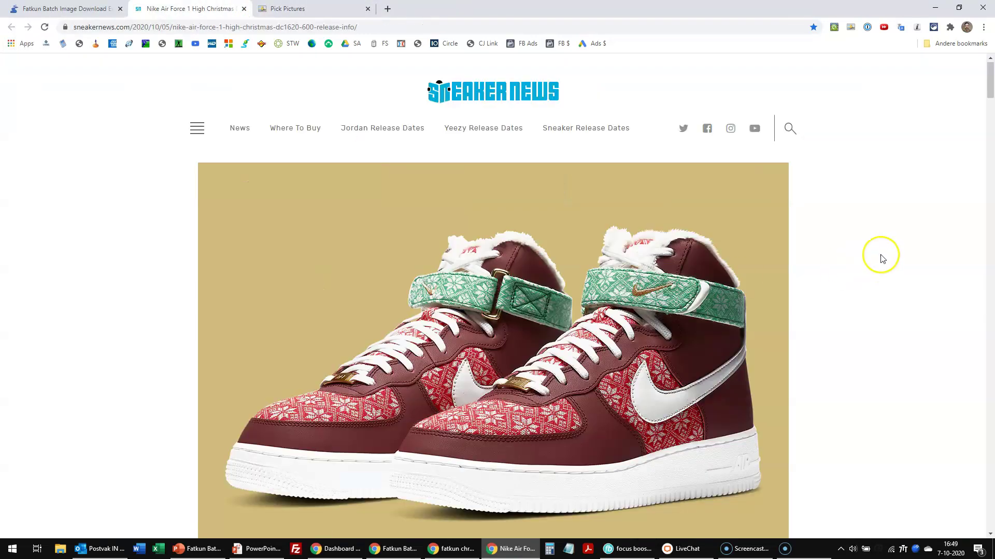
# Step: Launch the Fatkun batch download from the main sneaker picture in the Nike article to show the image picker
pyautogui.moveTo(989, 87); pyautogui.dragTo(950, 89)
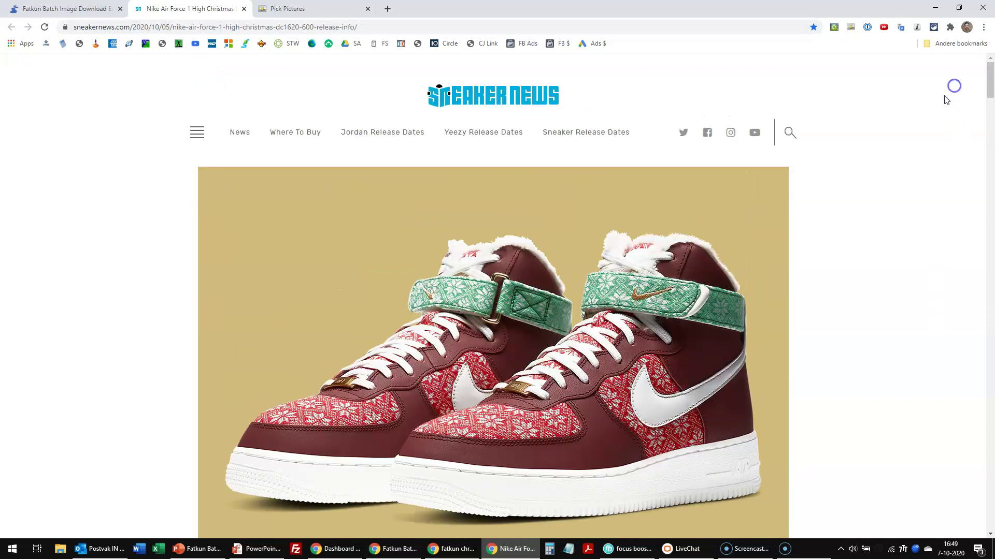
pyautogui.scroll(-3, 903, 215)
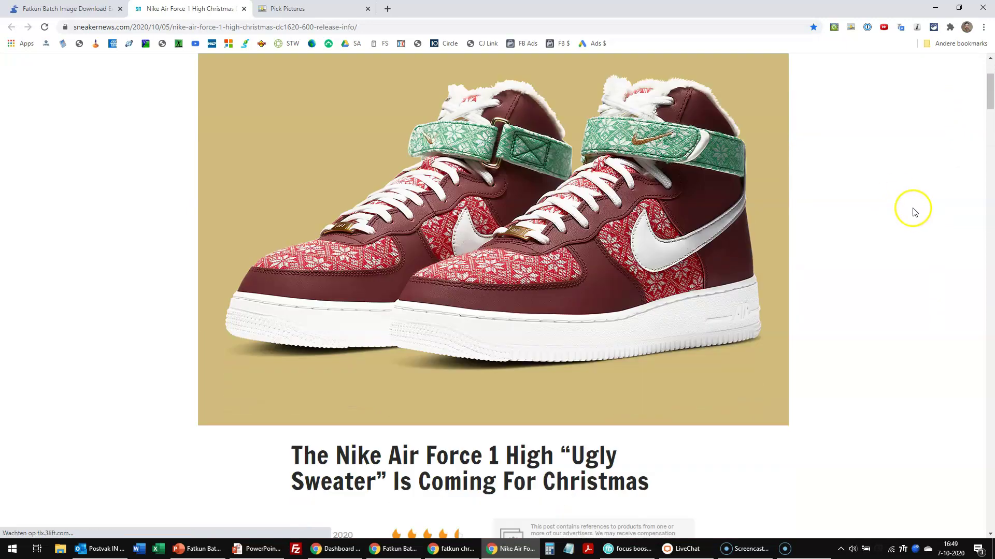
pyautogui.scroll(1, 910, 221)
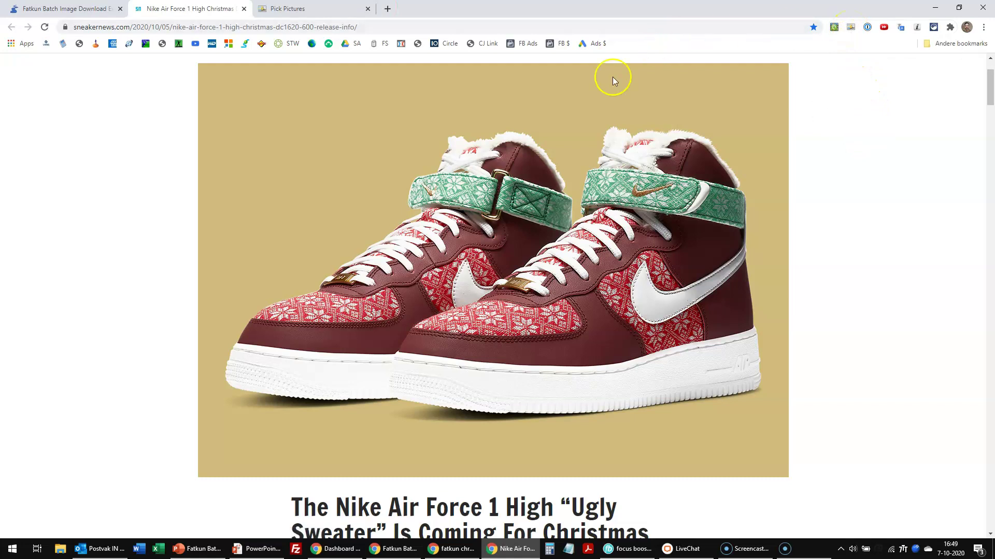
pyautogui.rightClick(612, 198)
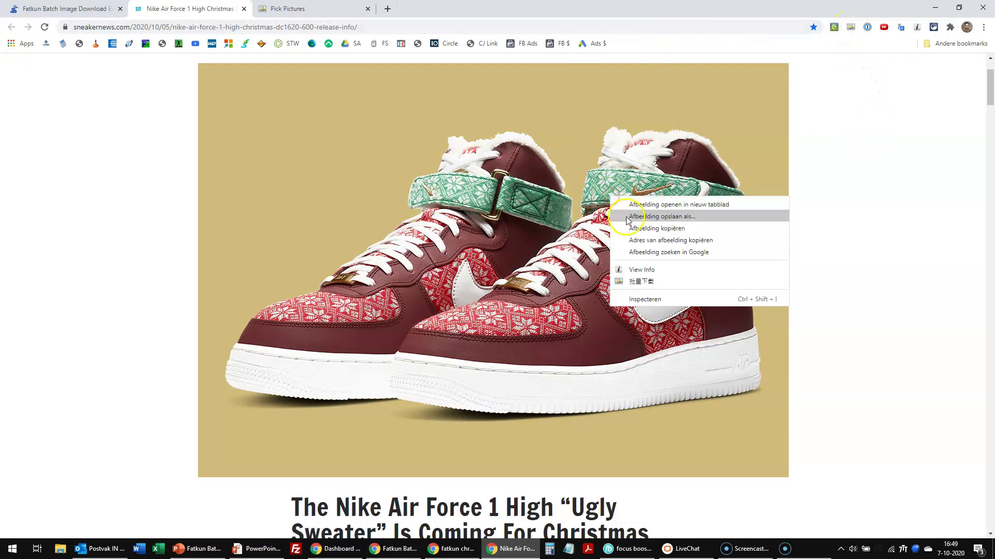
pyautogui.click(640, 284)
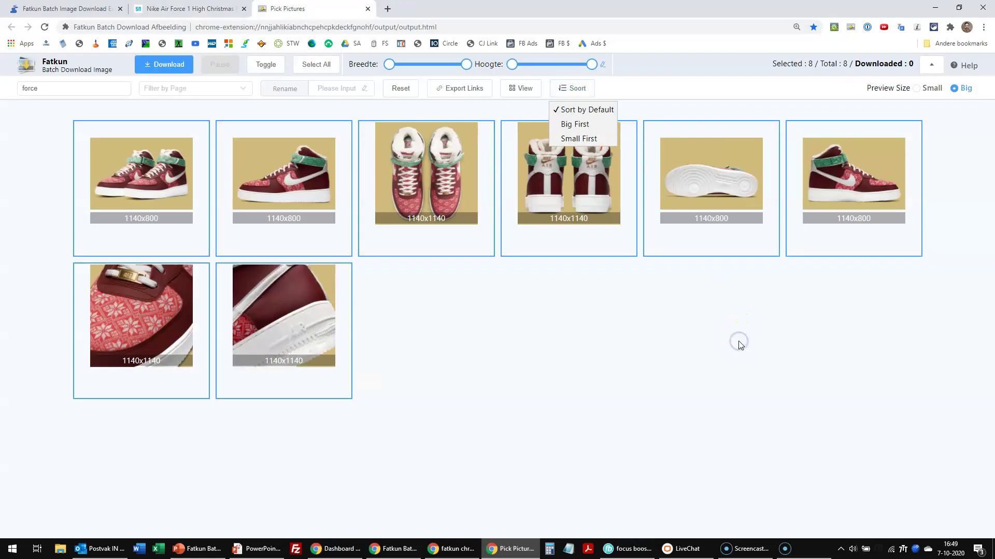
# Step: Clear the keyword filter and raise the minimum image width to about two thirds of the slider range
pyautogui.click(111, 90)
pyautogui.press('BackSpace')
pyautogui.press('BackSpace')
pyautogui.press('BackSpace')
pyautogui.press('BackSpace')
pyautogui.press('BackSpace')
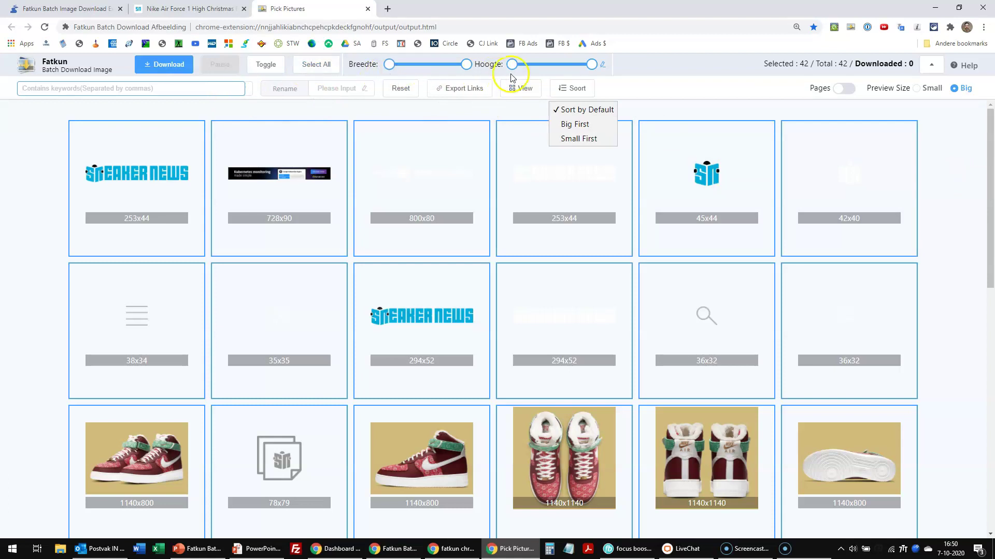
pyautogui.moveTo(389, 64); pyautogui.dragTo(447, 72)
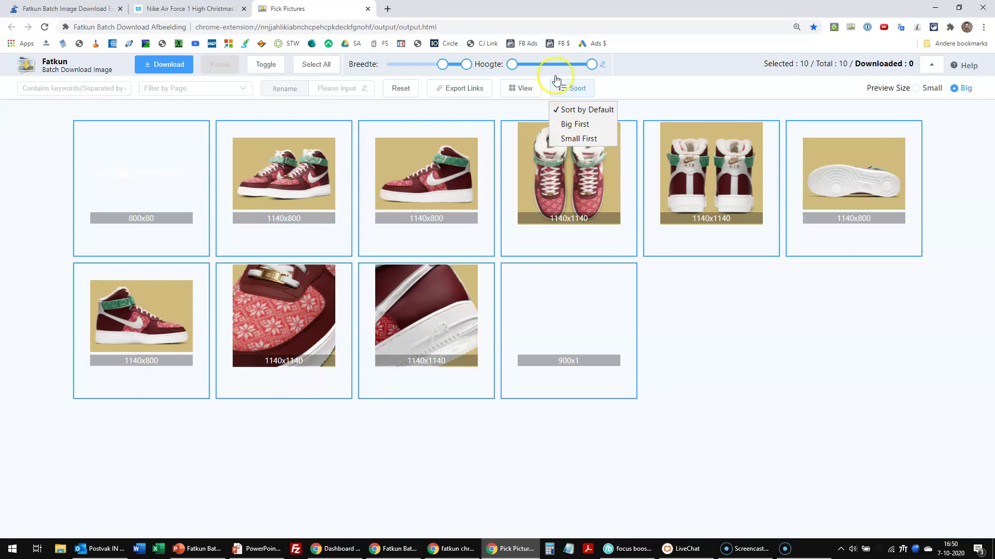
# Step: Sort the images by Big First and filter them by the keyword "force"
pyautogui.click(575, 122)
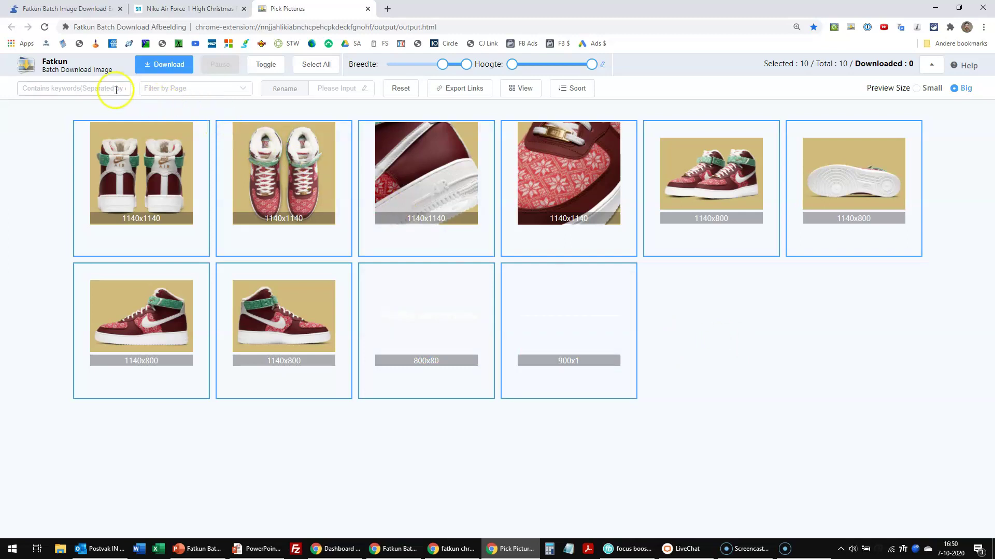
pyautogui.click(89, 86)
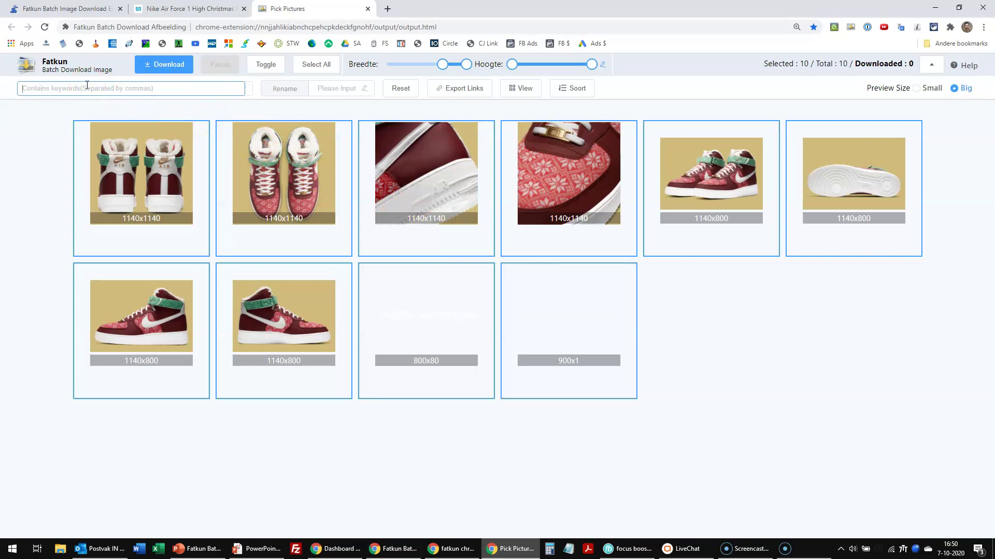
pyautogui.write('force')
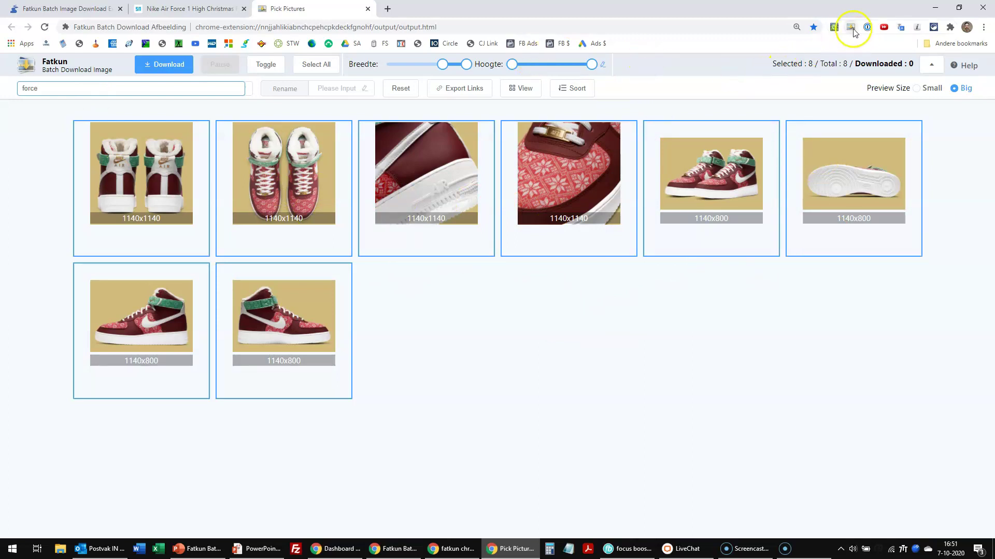
# Step: Download all the selected sneaker images, accepting the tips about Chrome's download setting
pyautogui.click(152, 66)
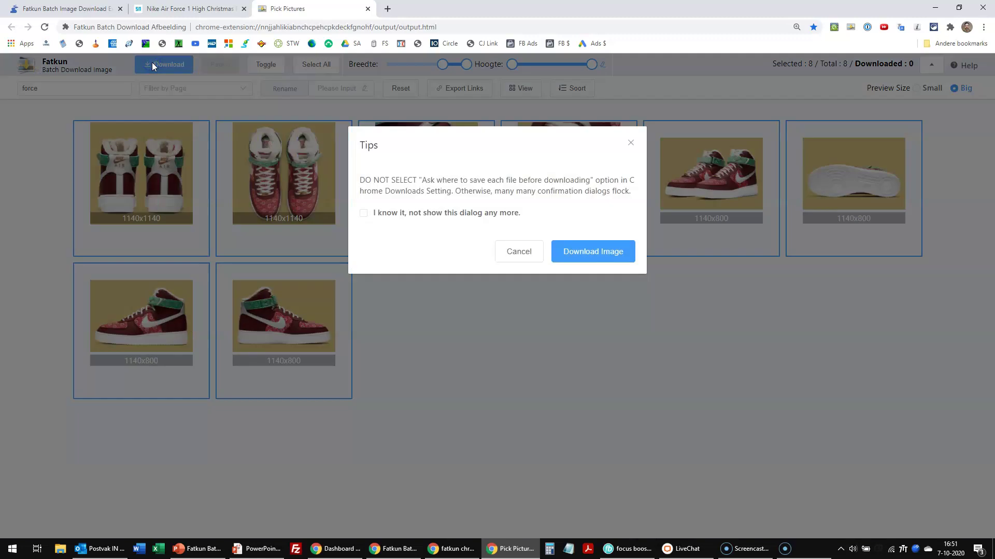
pyautogui.click(586, 256)
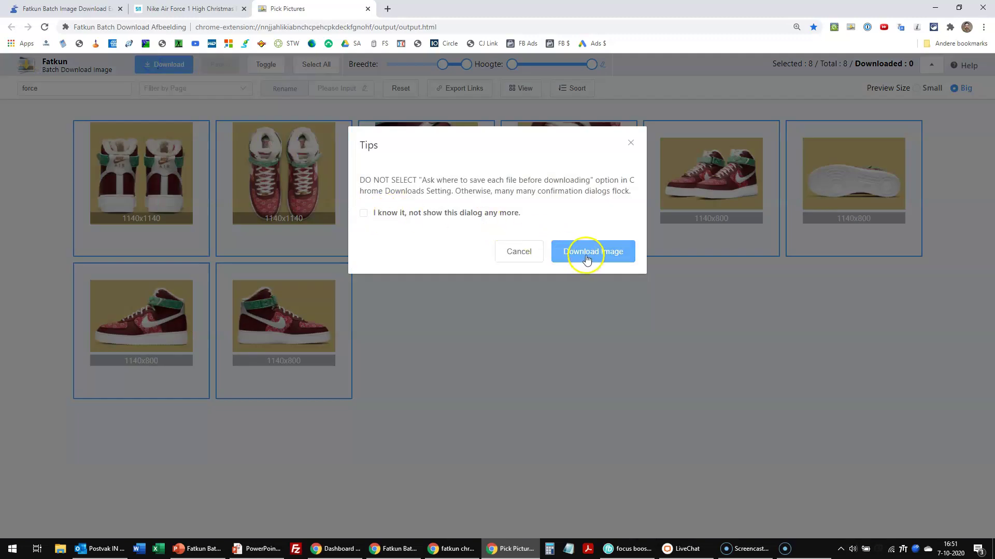
pyautogui.click(587, 256)
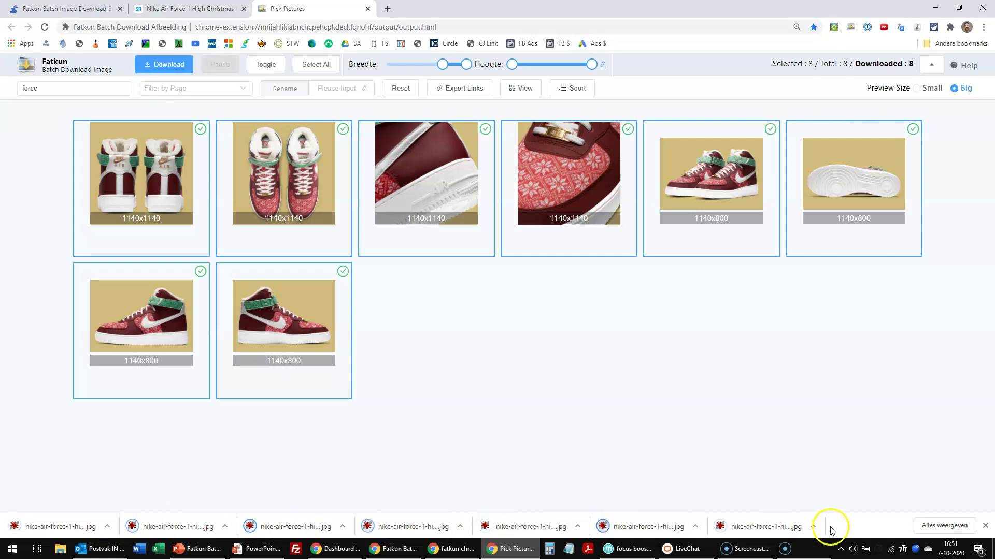
# Step: Show the downloaded nike-air-force-1-high-christmas-dc1620-600-4.jpg in its folder from the full downloads list and enlarge the thumbnails
pyautogui.click(943, 526)
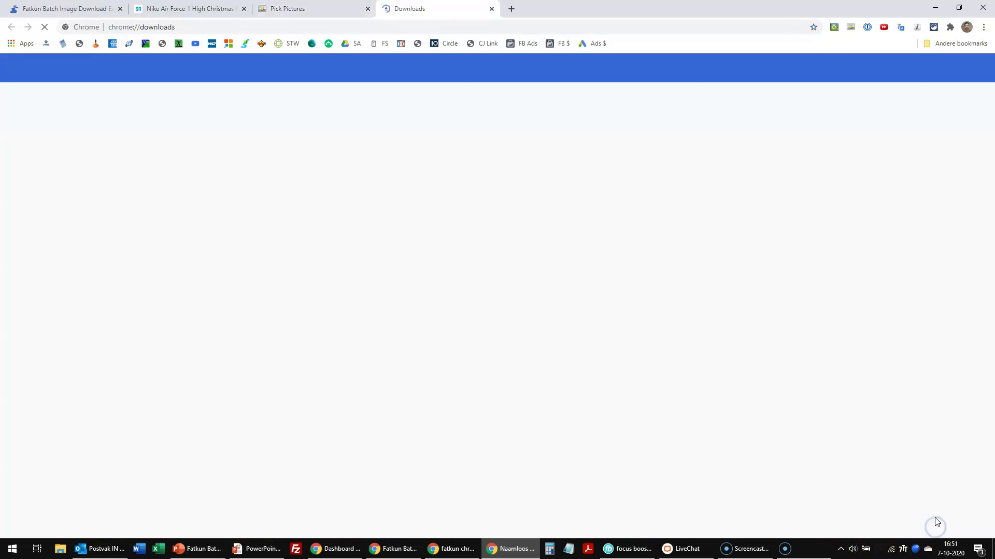
pyautogui.click(403, 174)
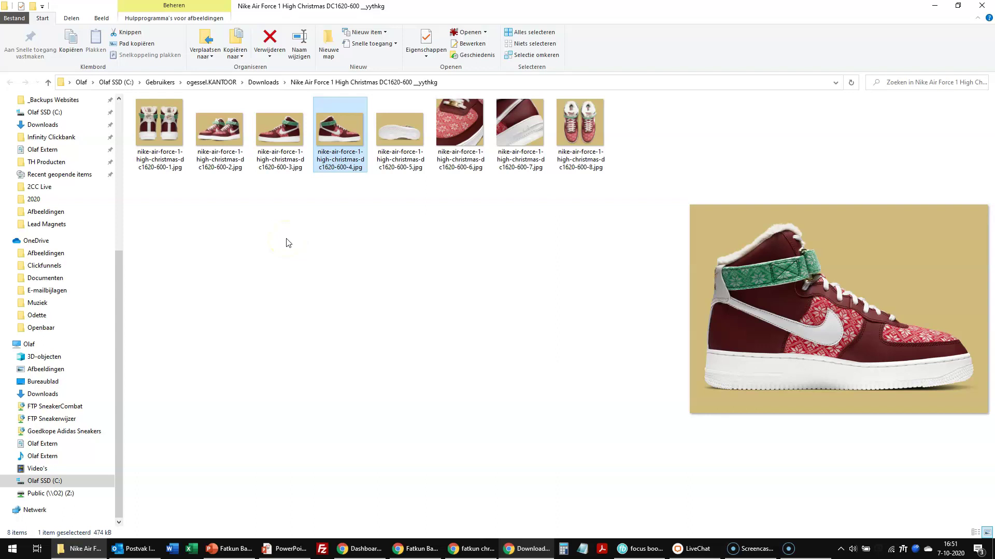
pyautogui.click(288, 243)
pyautogui.scroll(2, 293, 248)
pyautogui.click(293, 254)
pyautogui.click(356, 362)
# Step: Preview the downloaded sneaker images numbered 1, 2 and 6, and clear the file selection
pyautogui.press('Home')
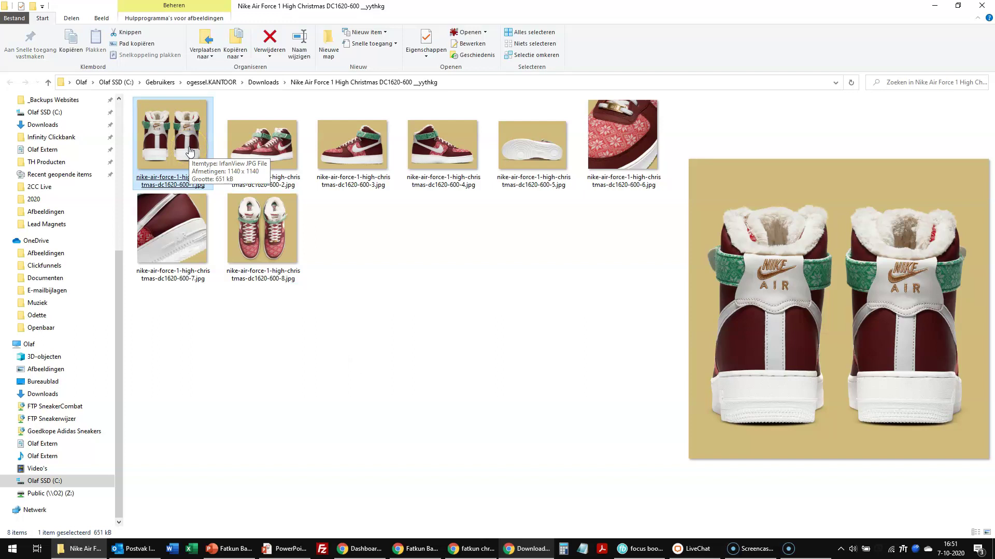
pyautogui.click(265, 144)
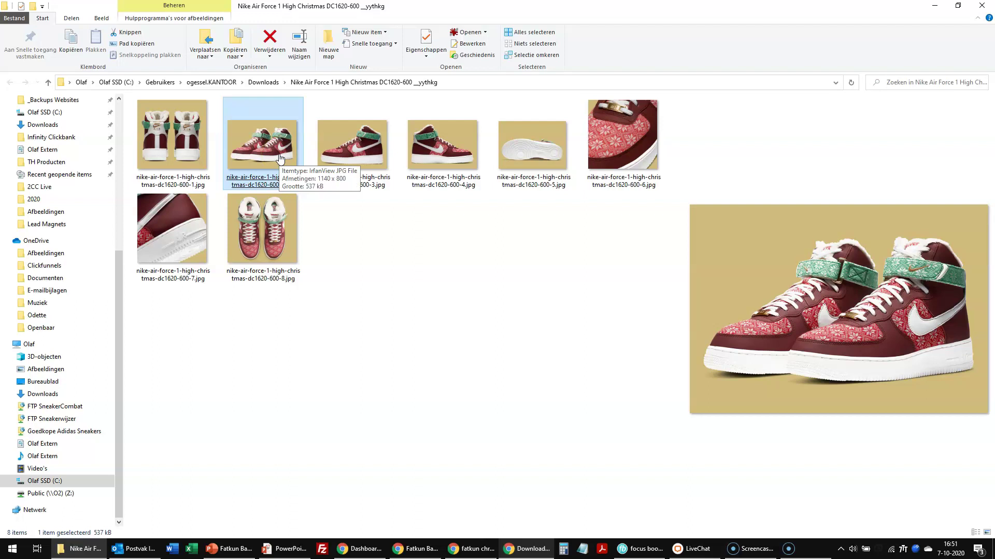
pyautogui.click(608, 150)
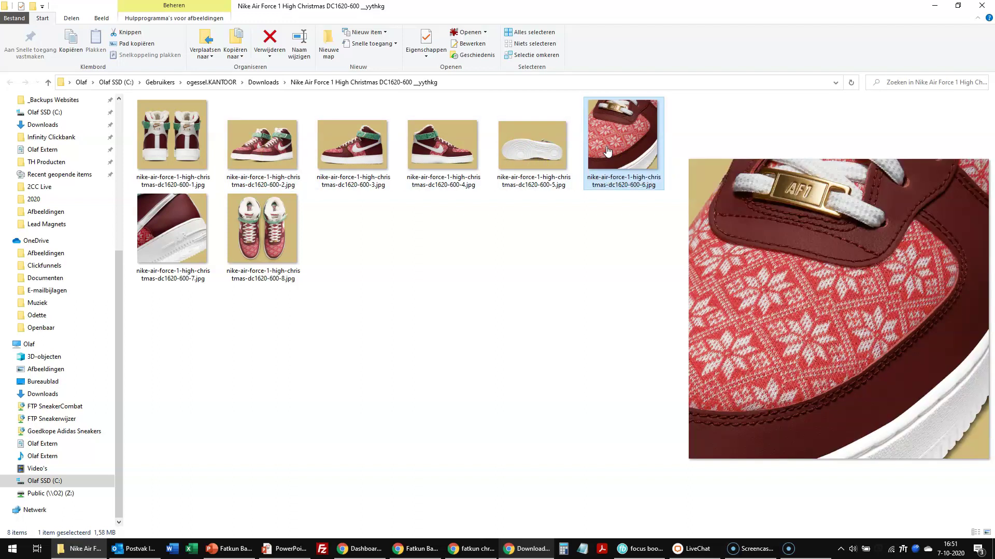
pyautogui.click(554, 256)
# Step: Minimize the folder window and close the Downloads page to return to the image picker
pyautogui.click(935, 6)
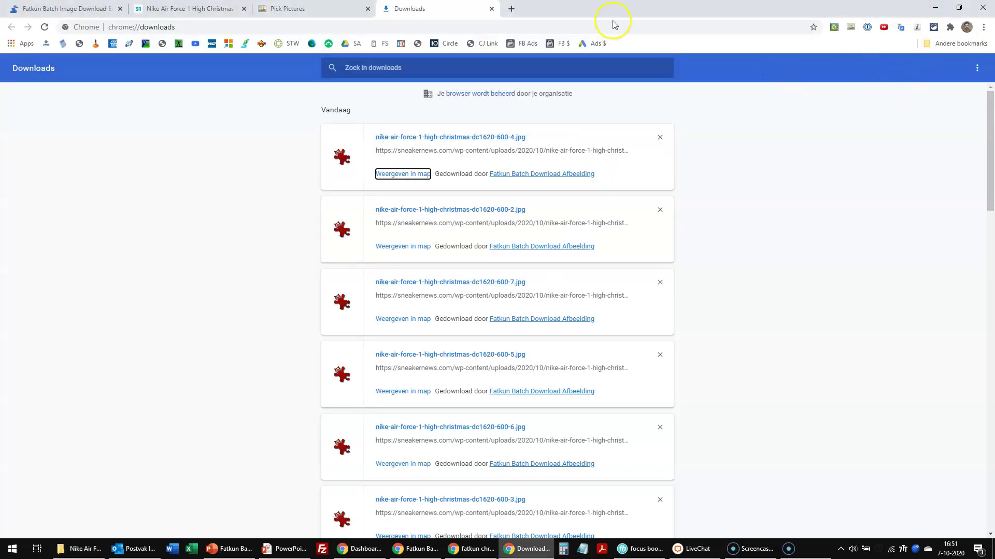
pyautogui.click(491, 9)
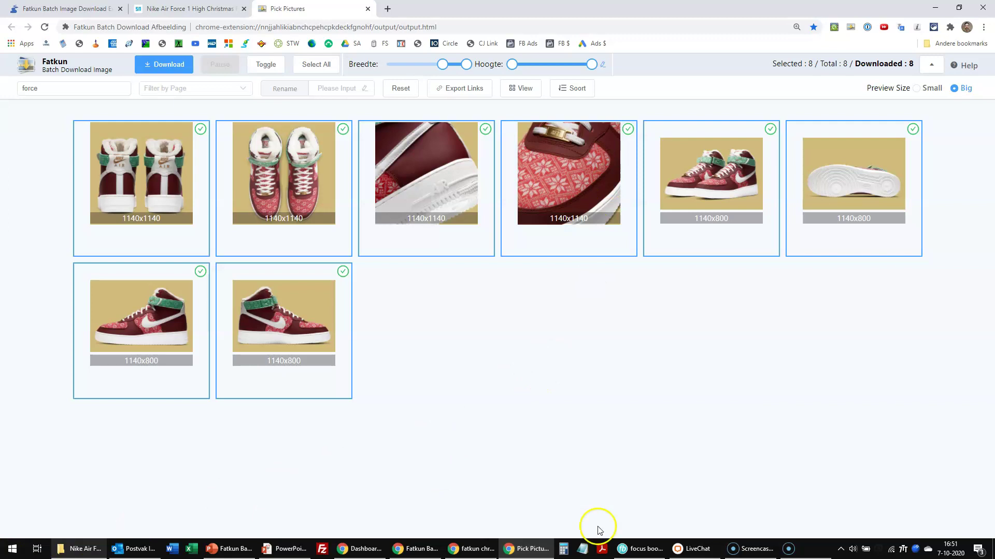
pyautogui.click(810, 555)
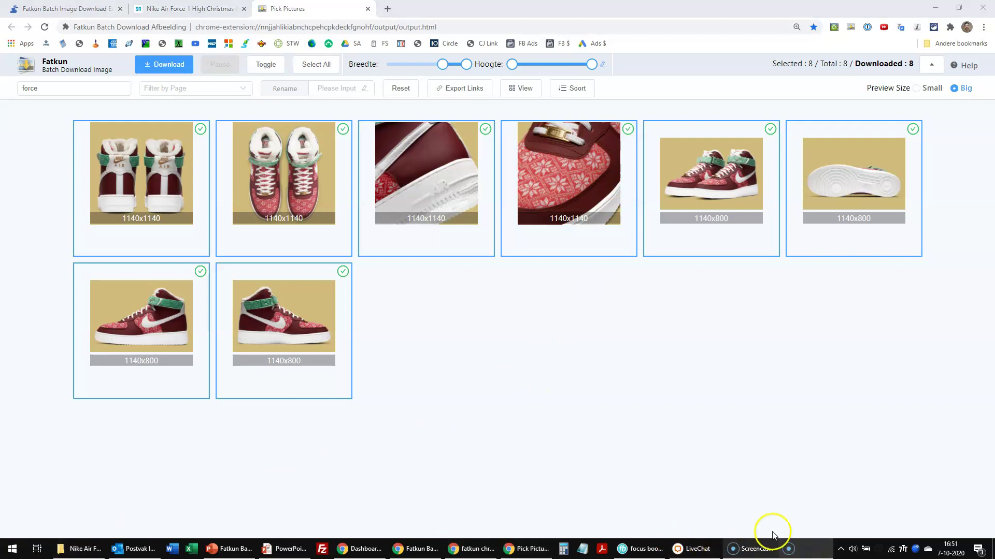